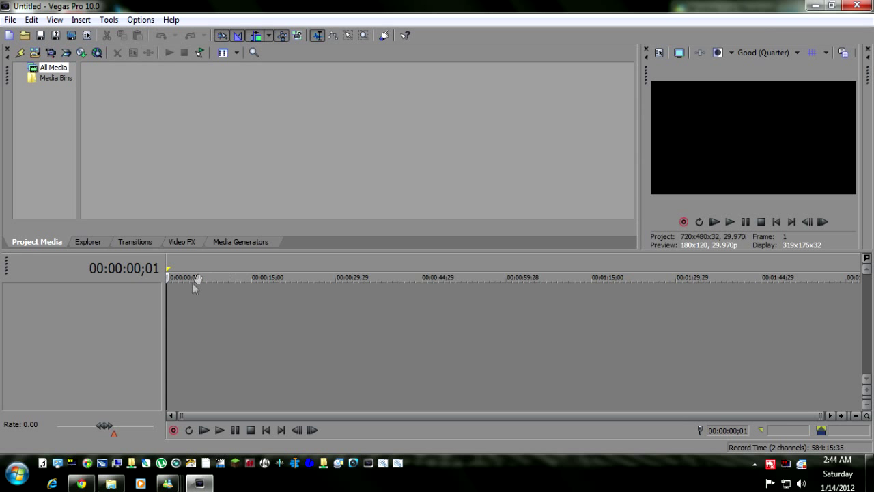
Step: Open the Special Effects folder in Explorer, move it aside, and open the Working folder
click(111, 482)
scroll(287, 305, up, 5)
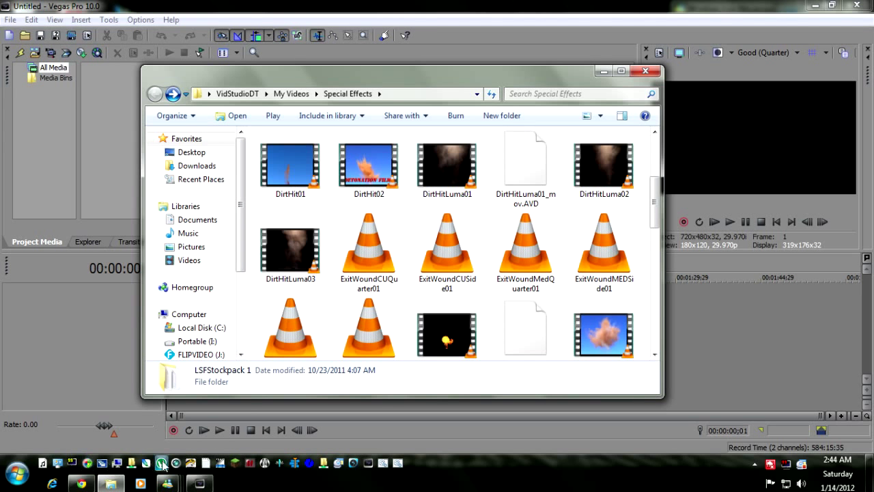
drag(382, 71, 557, 68)
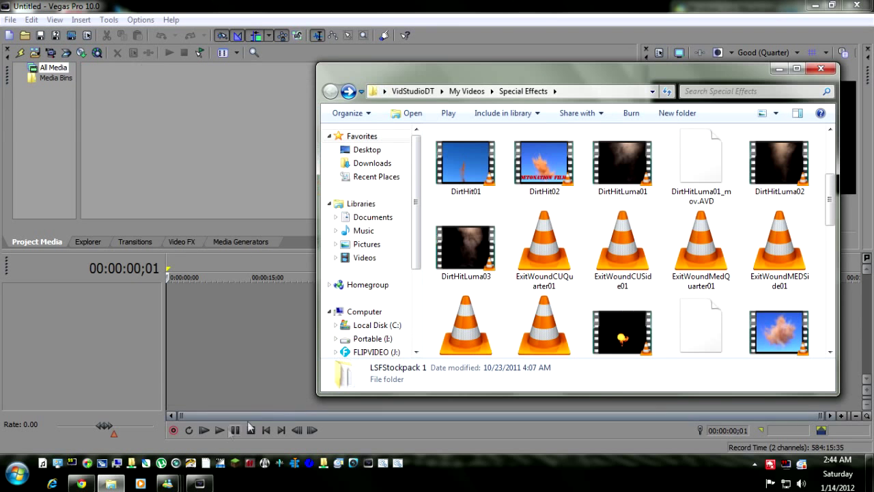
click(117, 462)
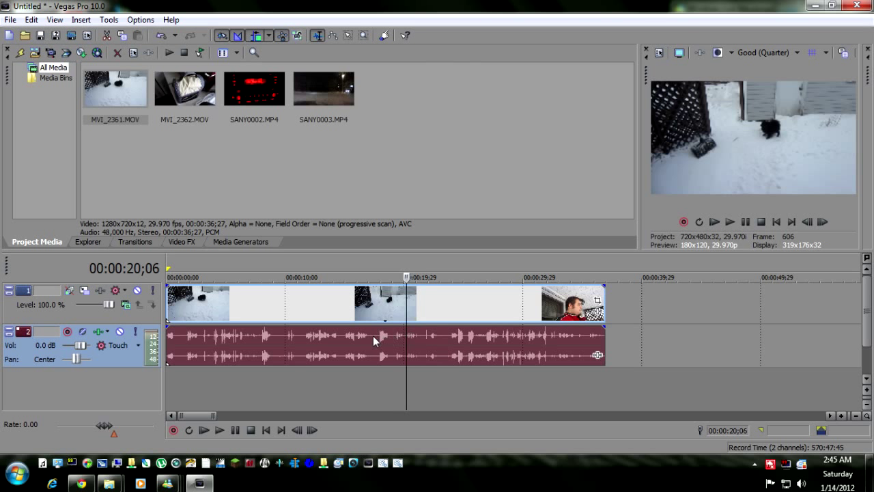
Step: Split the snow footage at 00:00:23;25 and 00:00:14;22, then delete the opening and trailing parts
click(299, 335)
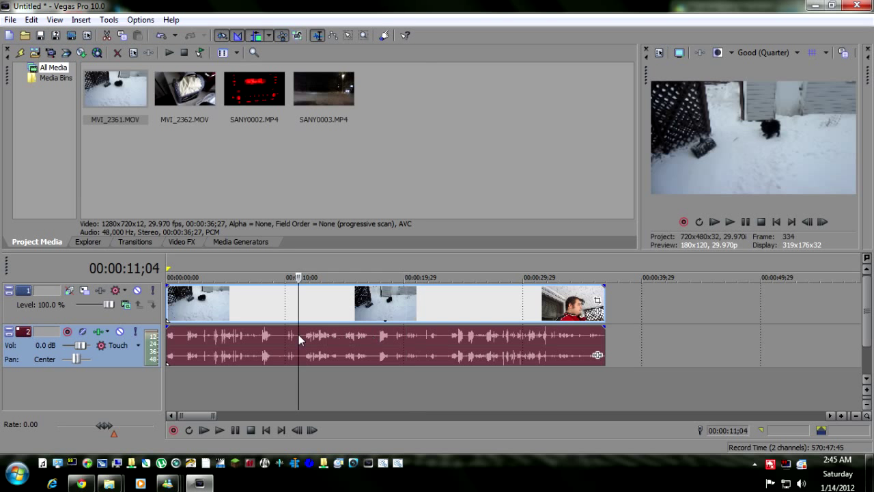
click(374, 335)
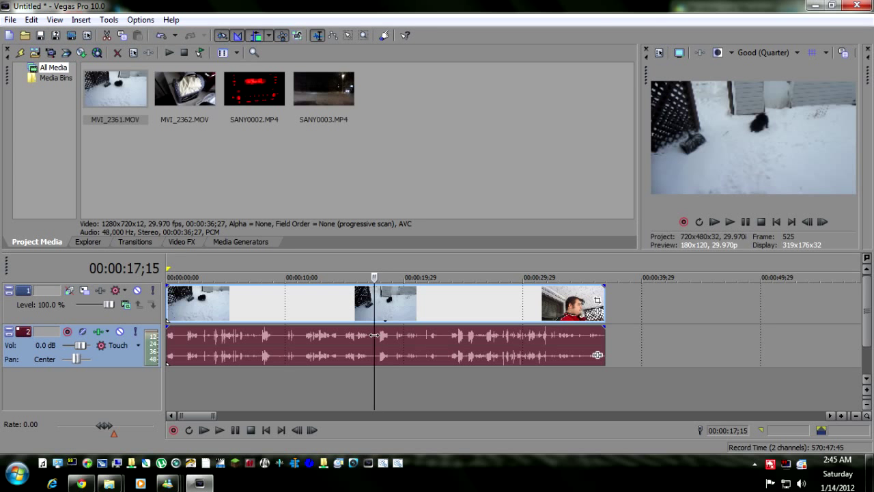
click(449, 335)
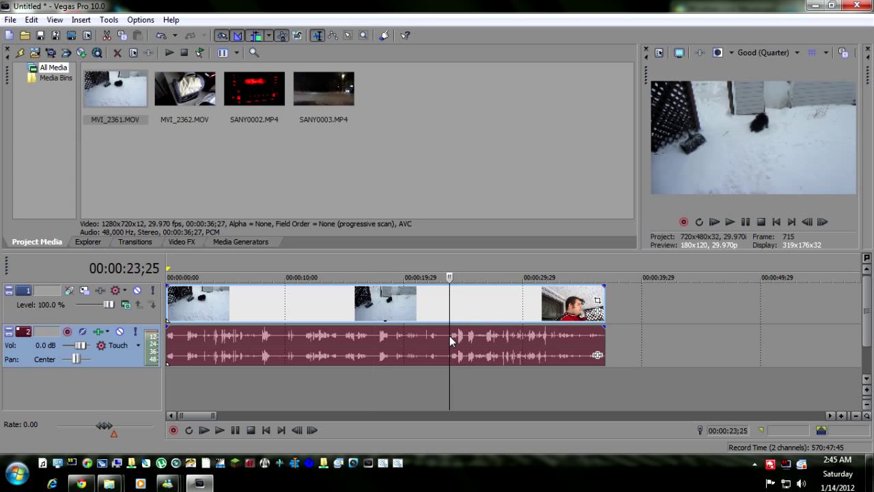
key(s)
click(276, 335)
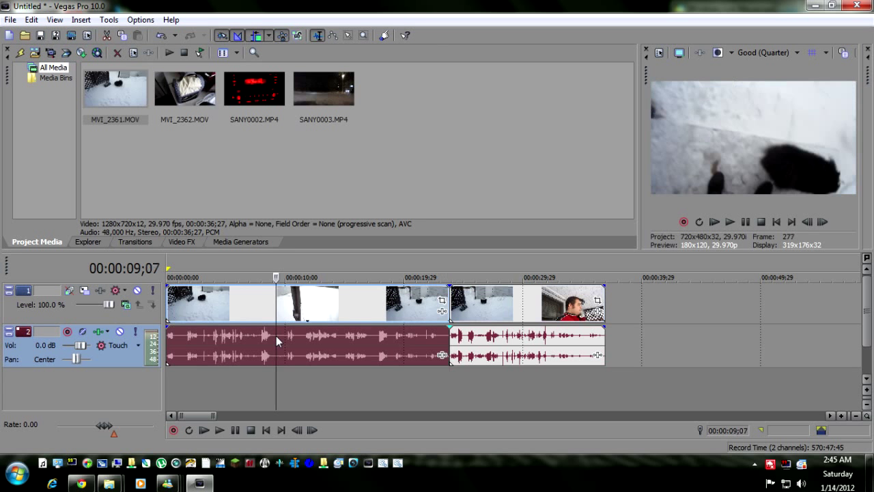
click(341, 335)
key(s)
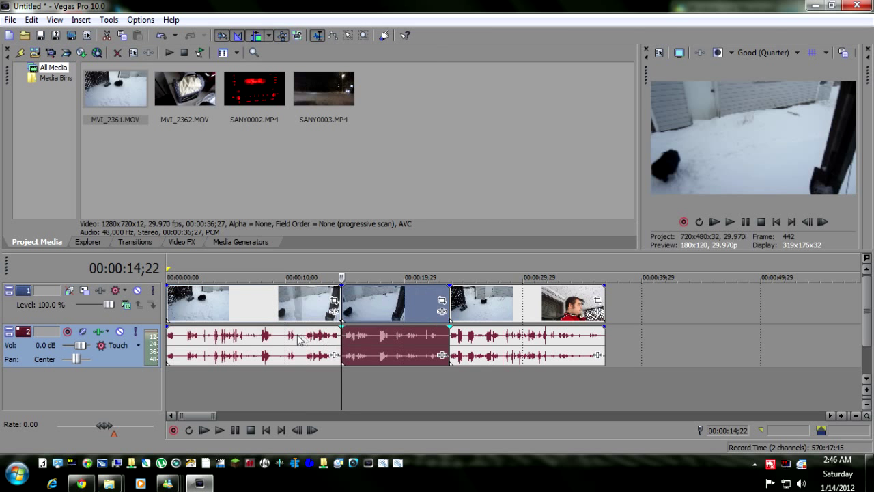
click(297, 335)
key(Delete)
click(318, 334)
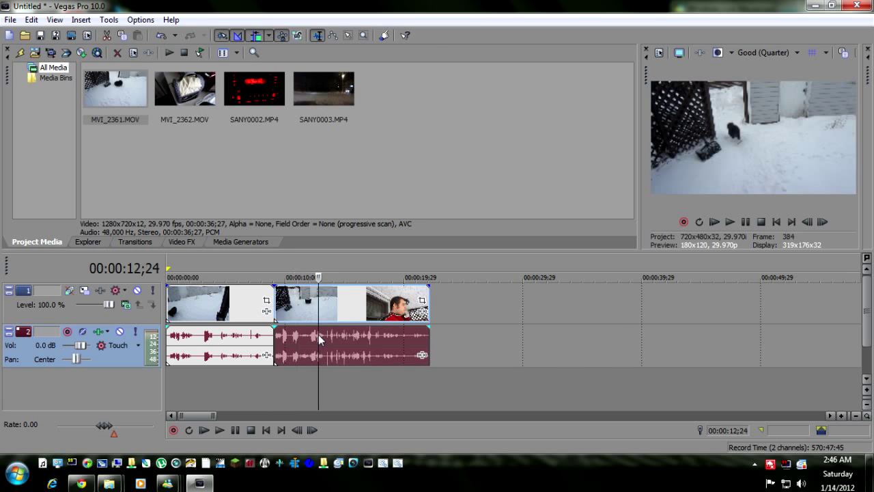
key(Delete)
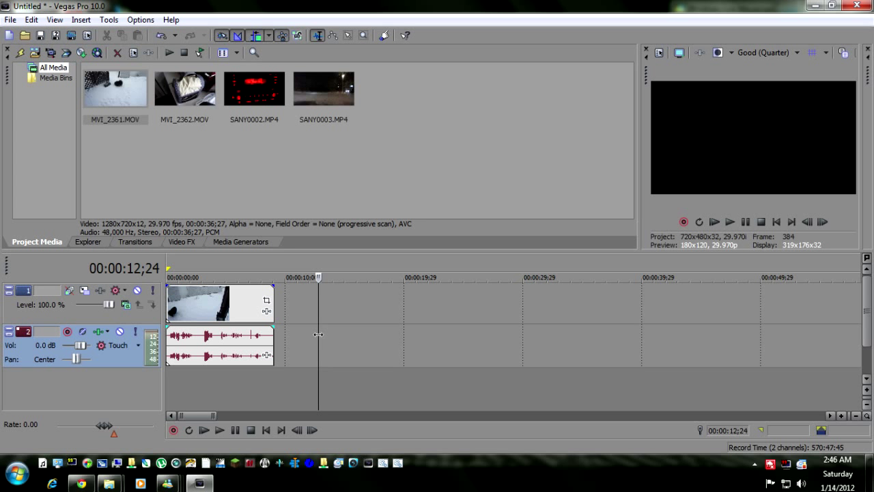
Step: Play the trimmed snow clip from its start
click(172, 339)
click(173, 339)
key(space)
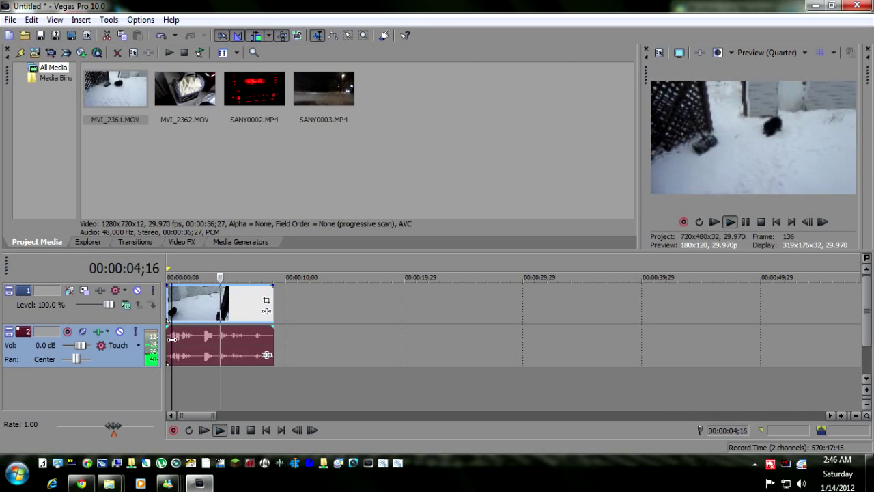
key(Return)
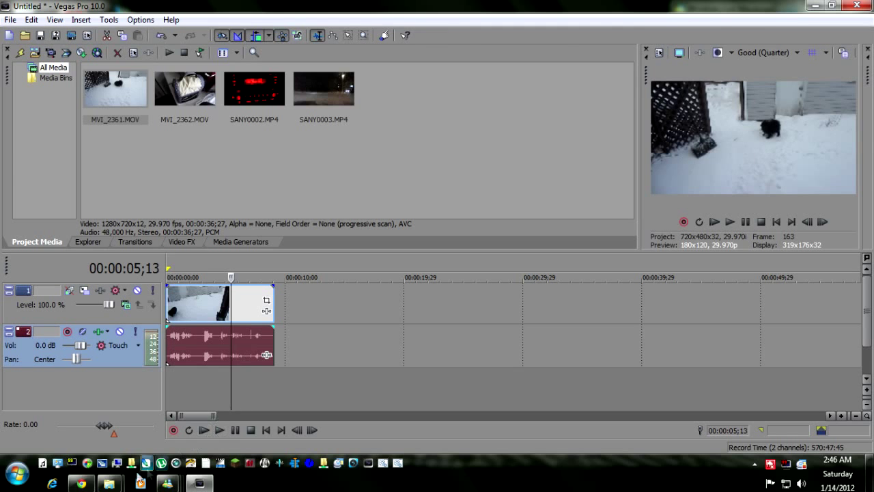
Step: Drag Grenade01 from the Special Effects folder onto the timeline above the snow clip
mouse_move(109, 485)
click(120, 425)
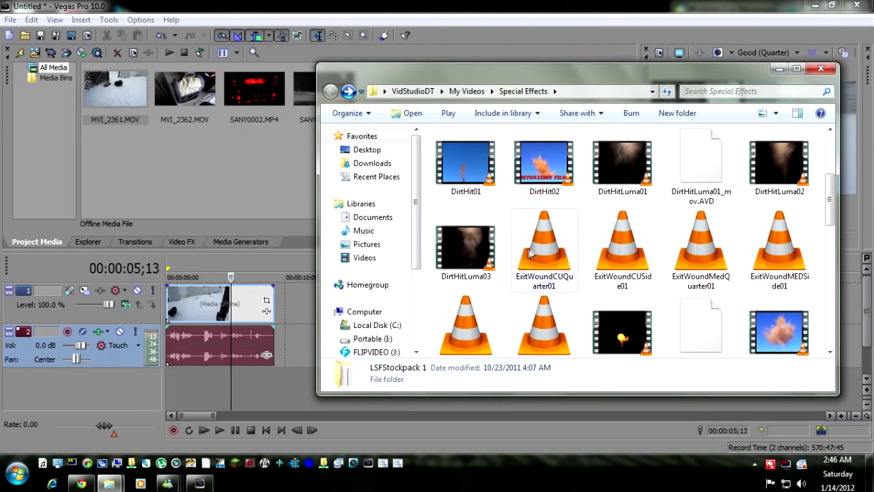
click(581, 218)
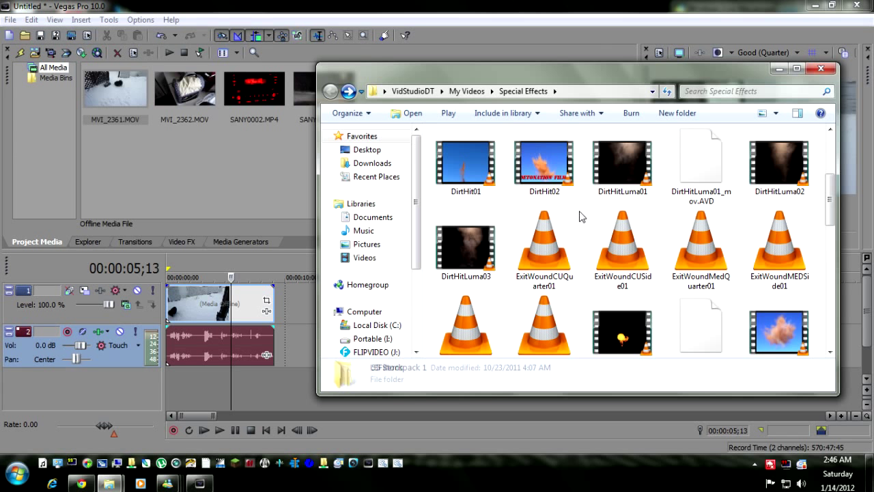
scroll(582, 216, down, 1)
scroll(581, 217, down, 1)
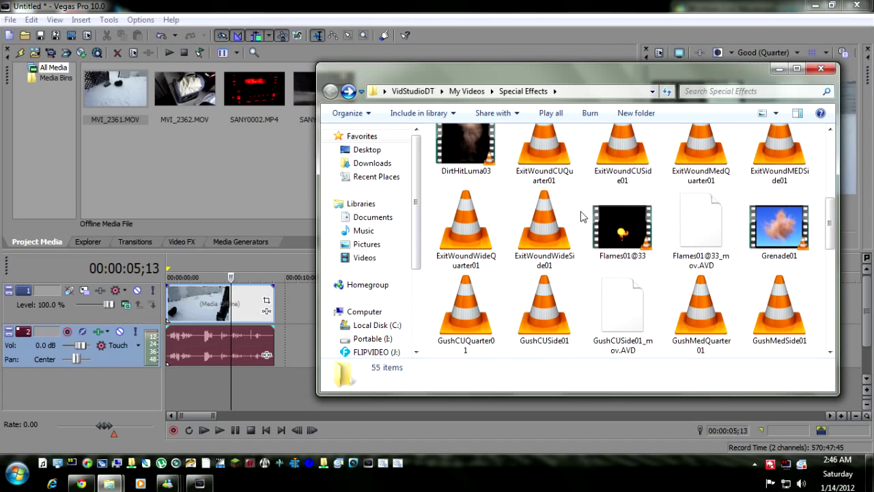
scroll(582, 218, up, 2)
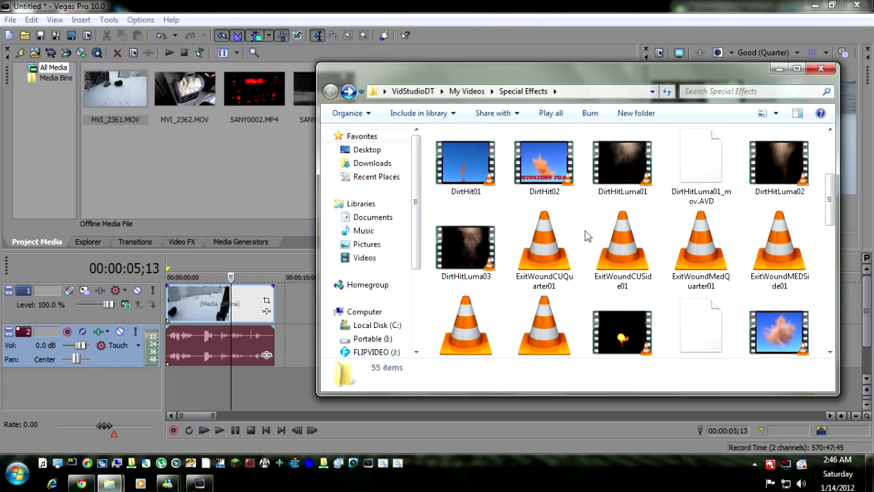
scroll(585, 236, down, 2)
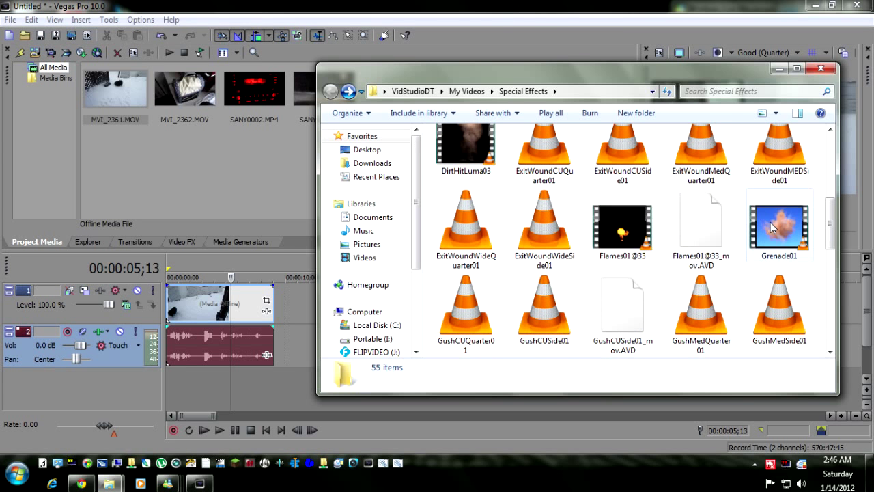
drag(771, 228, 179, 291)
Step: Review the grenade clip's opening frames and nudge the event slightly later than zero
click(213, 306)
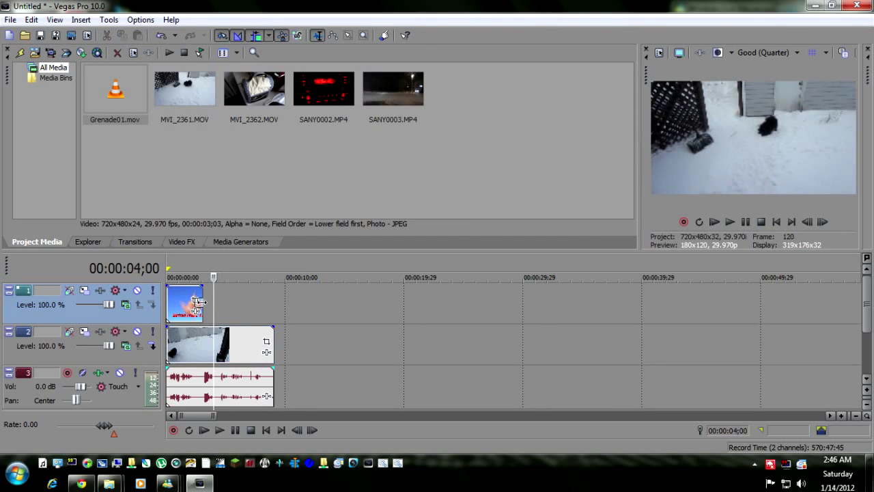
click(187, 307)
click(170, 312)
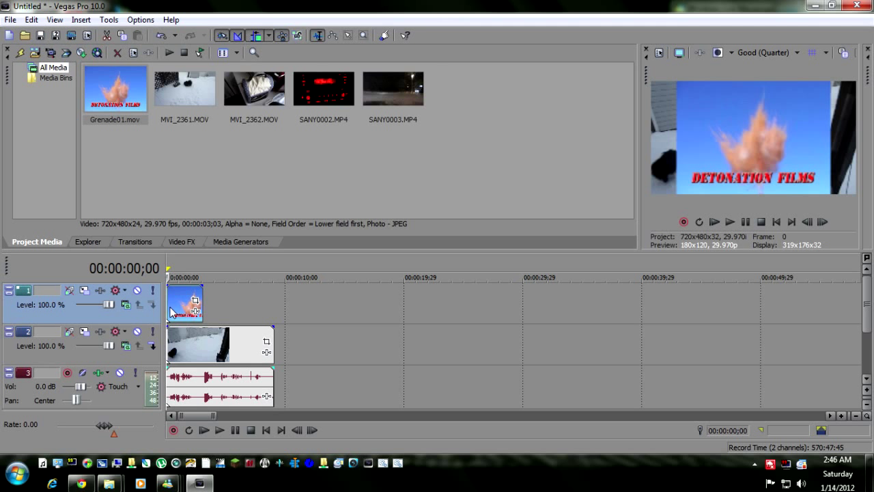
key(space)
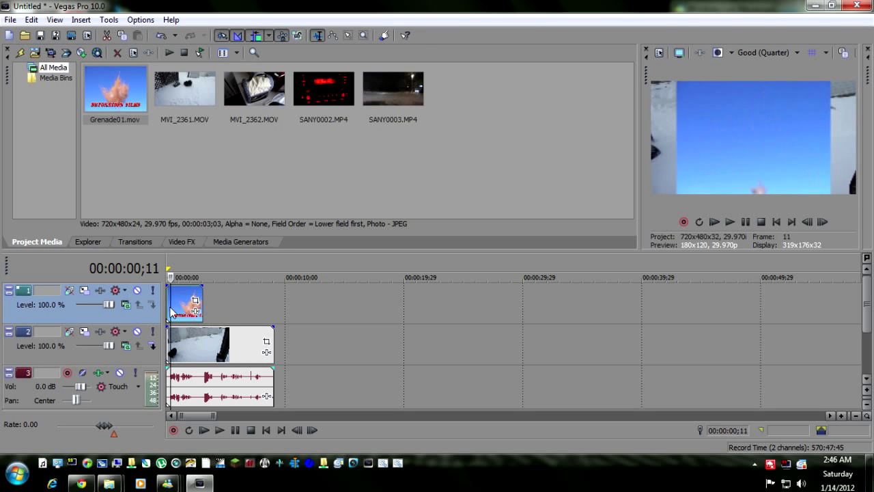
key(Left)
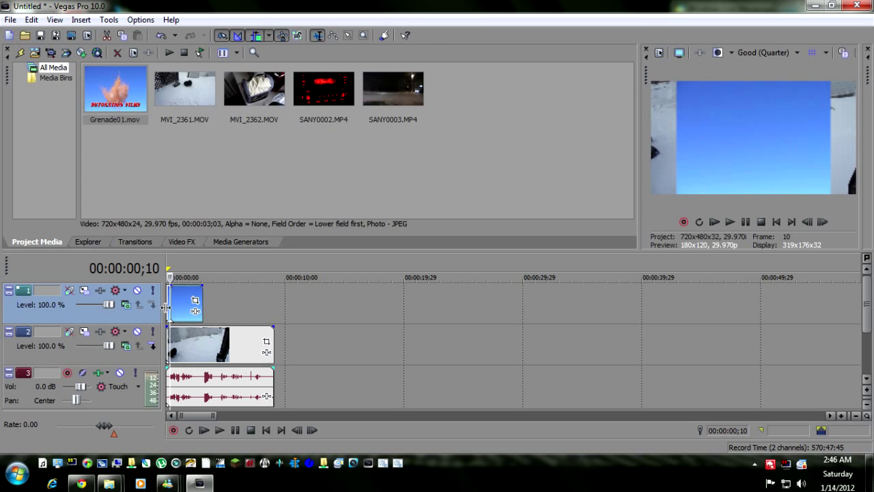
drag(166, 307, 164, 308)
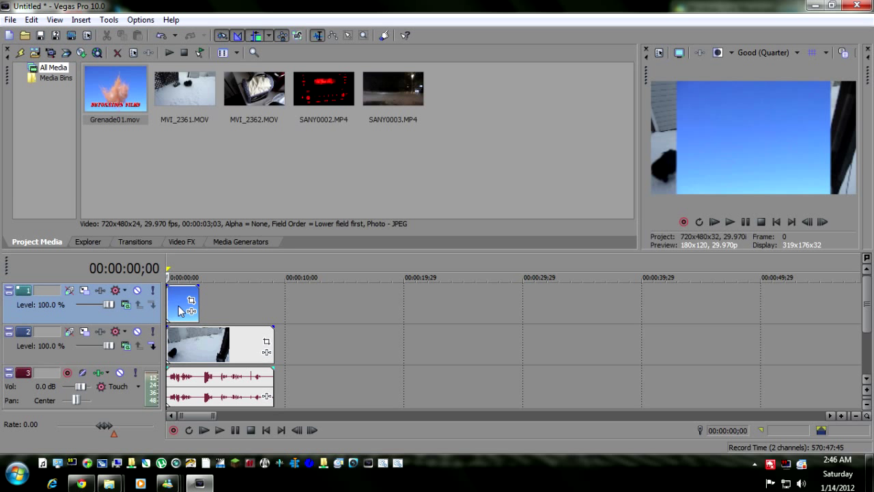
mouse_move(179, 311)
mouse_down()
mouse_move(215, 311)
mouse_move(183, 313)
mouse_up()
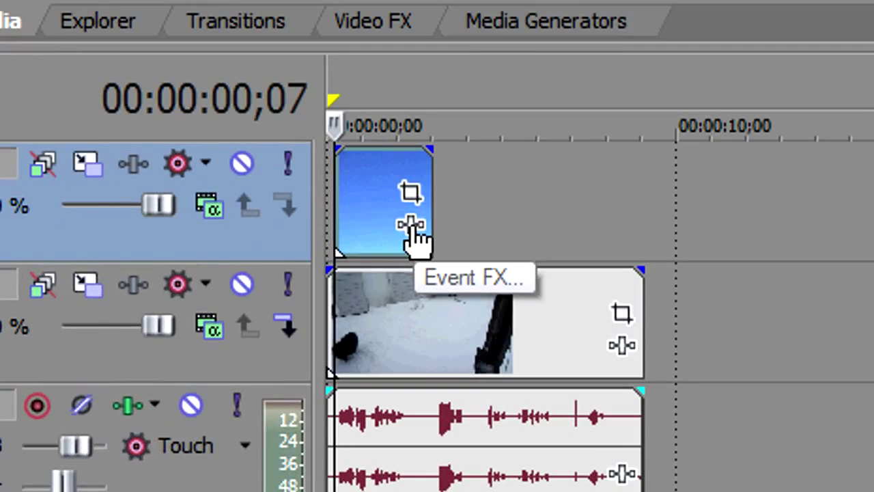
Step: Add the Sony Chroma Keyer effect to the Grenade01 event
click(412, 228)
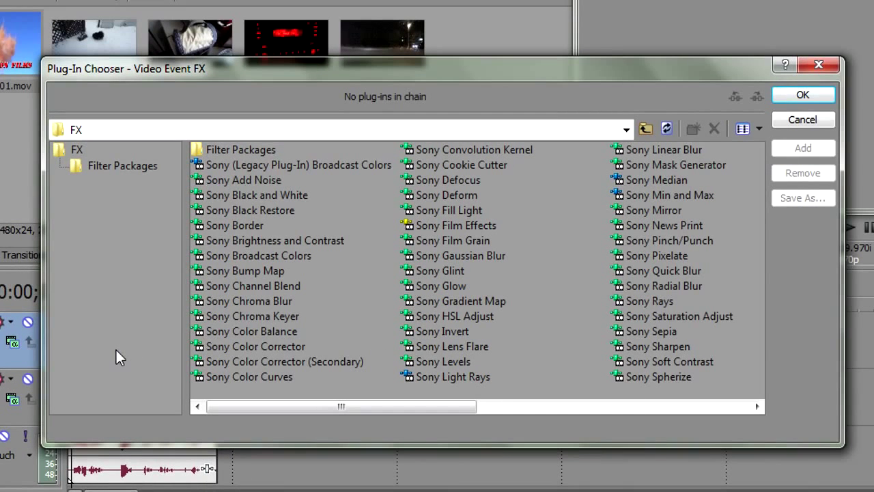
click(249, 316)
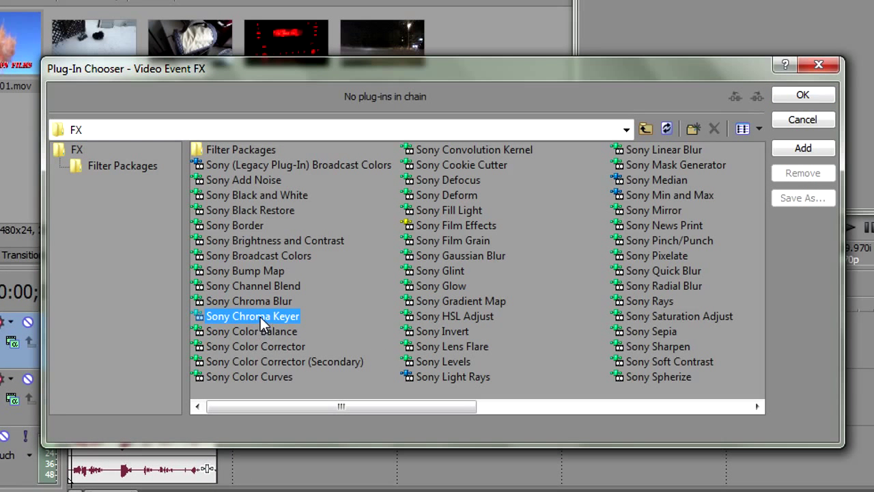
double_click(261, 317)
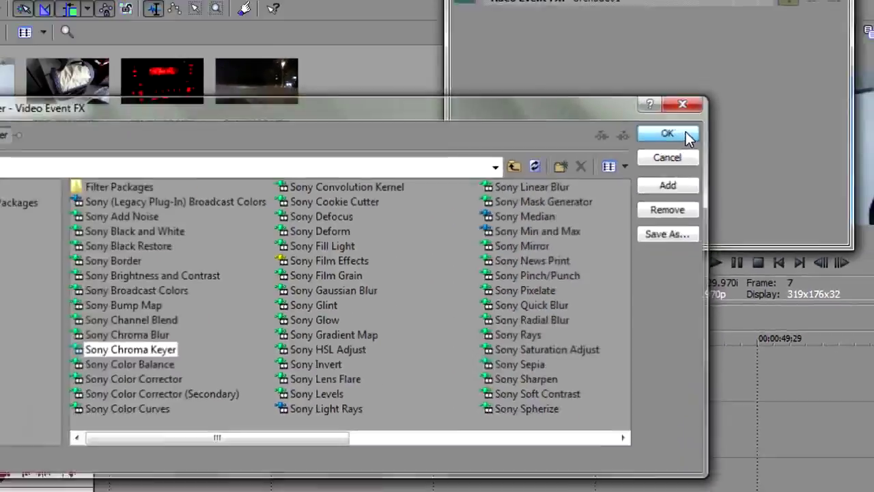
click(686, 131)
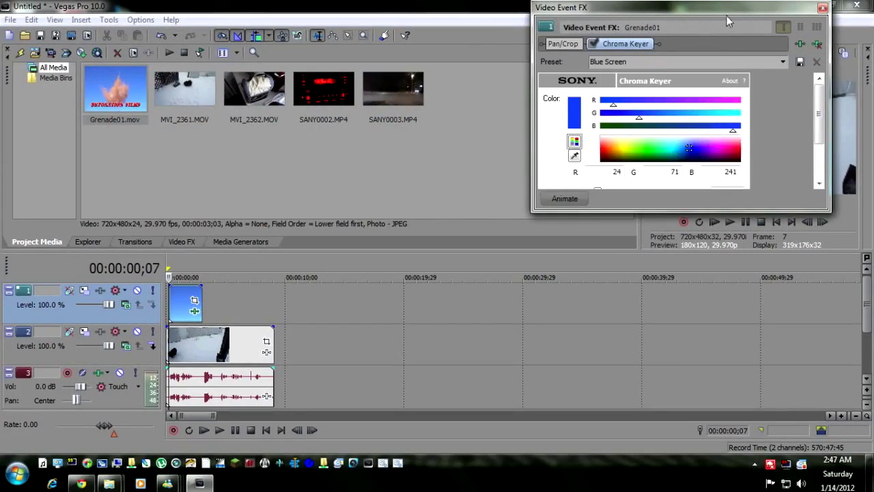
Step: Enlarge the Chroma Keyer window and raise its Low threshold
drag(728, 14, 437, 29)
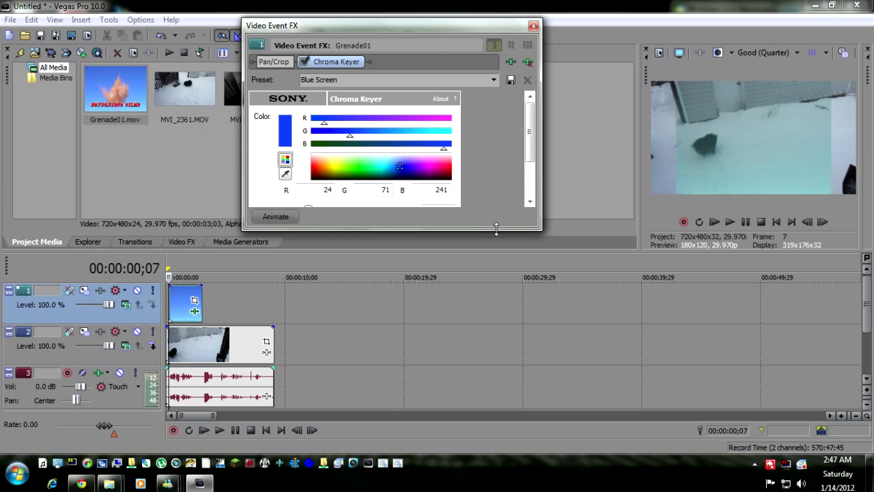
drag(496, 229, 500, 298)
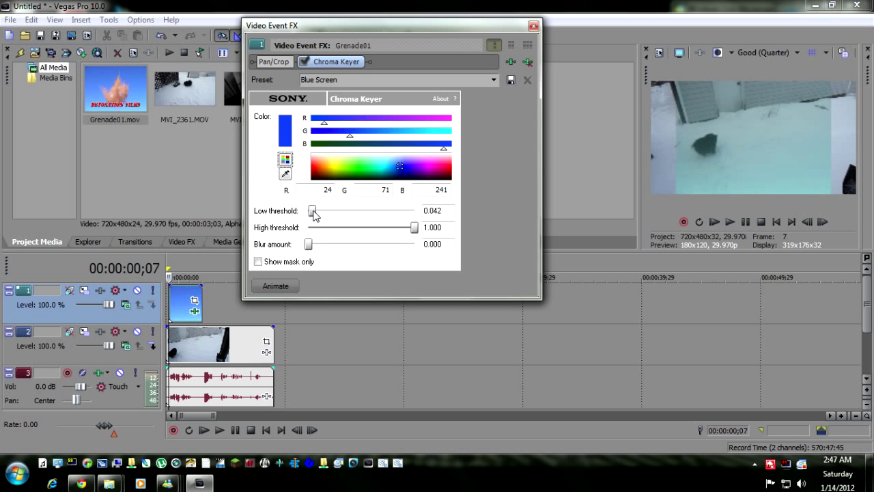
drag(318, 212, 364, 217)
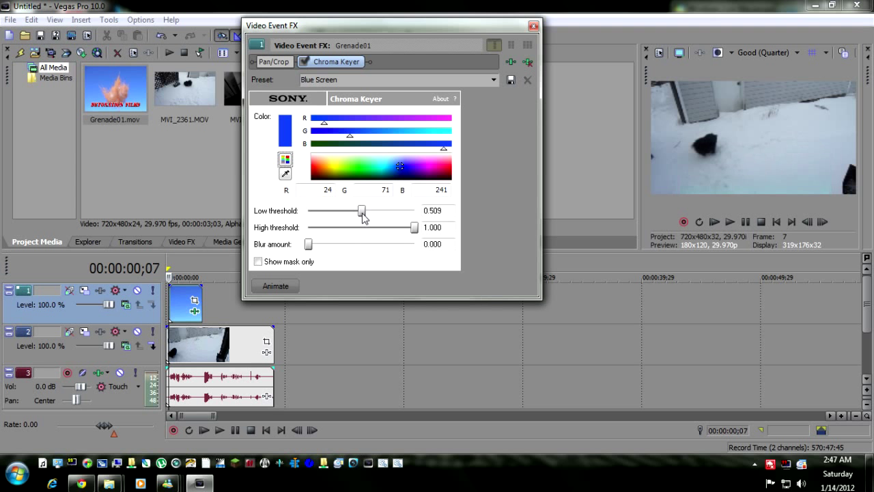
Step: Preview the keyed explosion over the snow from the project start, then close the keyer
click(177, 315)
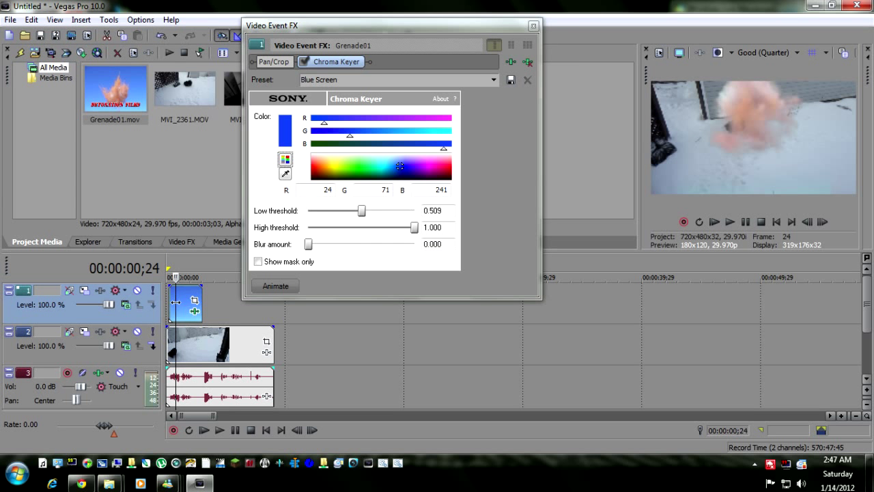
key(space)
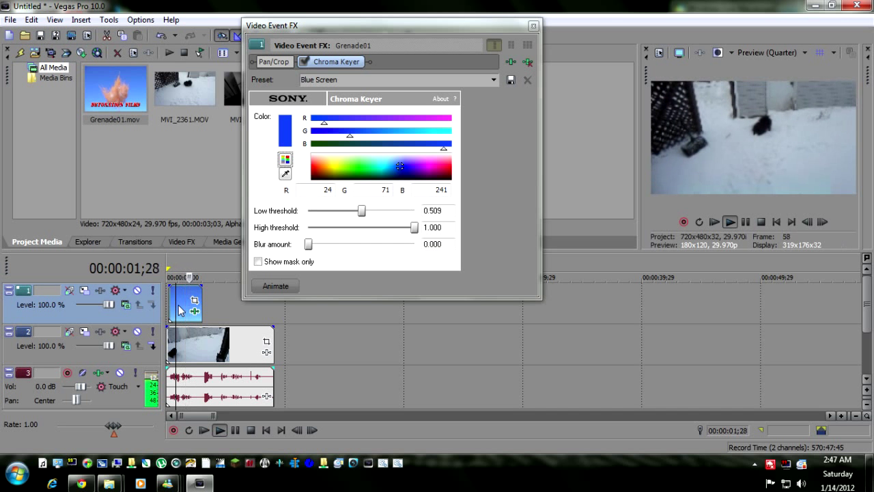
key(space)
key(ctrl+Home)
key(space)
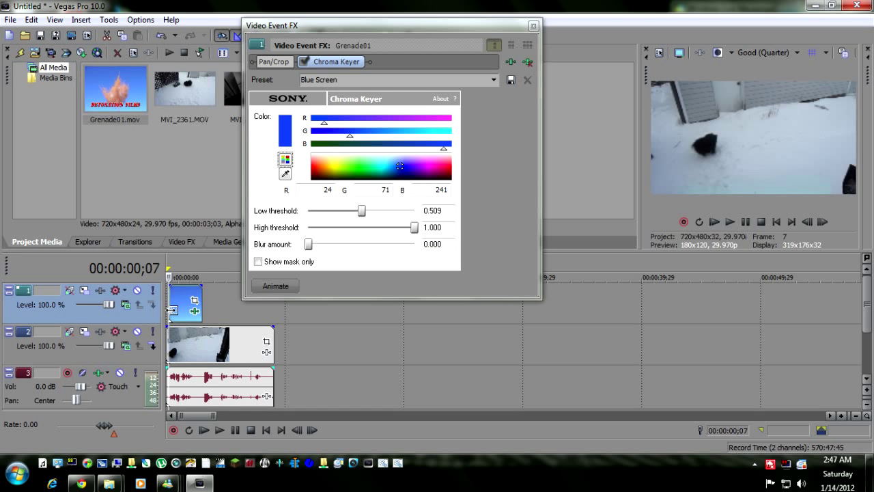
key(space)
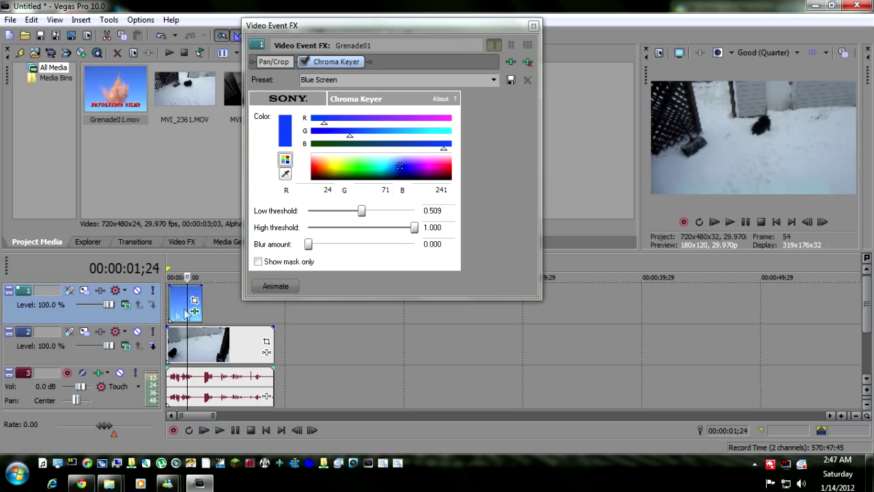
click(534, 26)
Step: Match Grenade01's crop to the output aspect, shift it down to Y center 297.8, and preview
click(178, 305)
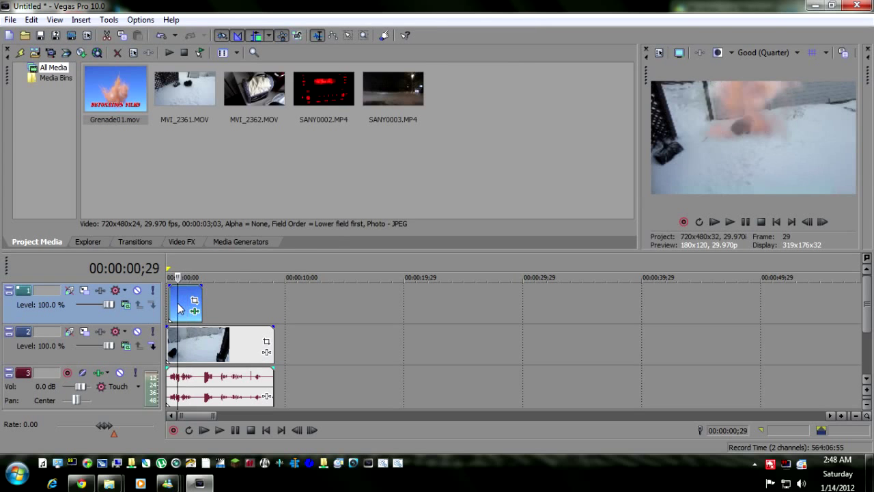
key(Left)
key(Left)
key(Left)
key(Left)
key(Left)
key(Left)
key(Left)
key(Left)
key(Left)
key(Left)
key(Left)
key(Left)
key(Left)
key(Left)
key(Left)
key(Left)
key(Left)
key(Left)
key(Left)
key(Left)
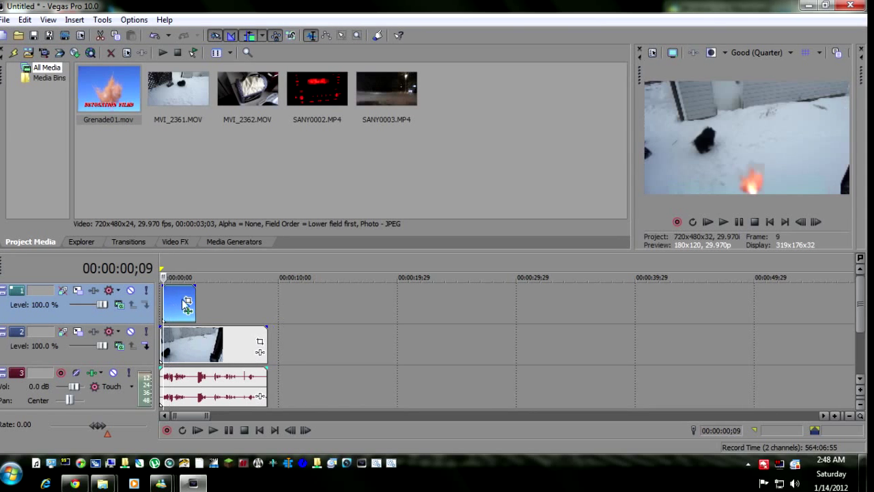
click(187, 301)
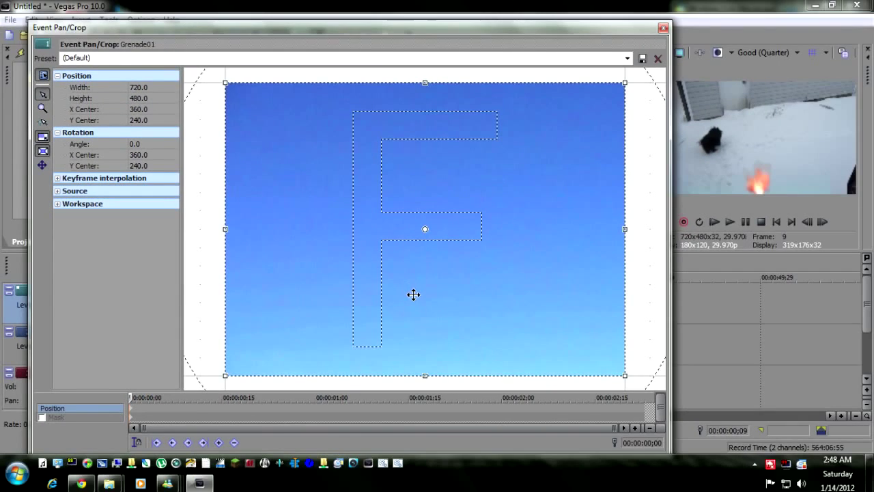
right_click(413, 294)
click(462, 356)
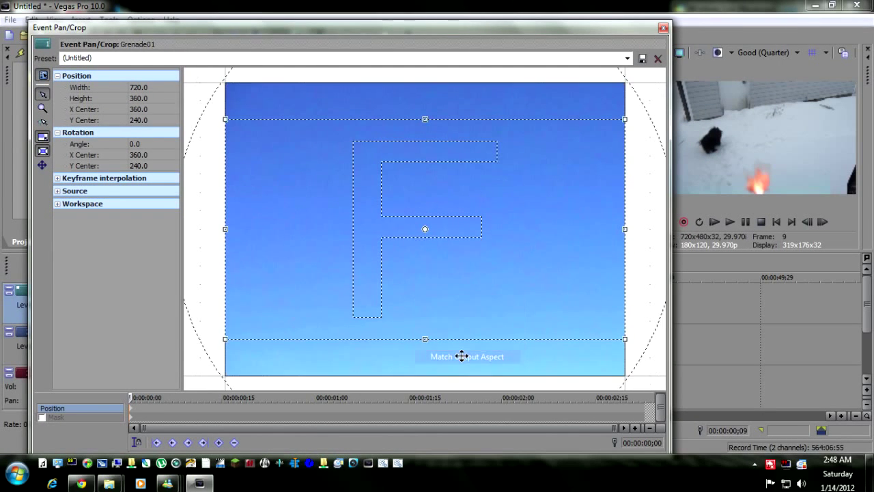
drag(454, 301, 472, 359)
key(alt+F4)
key(space)
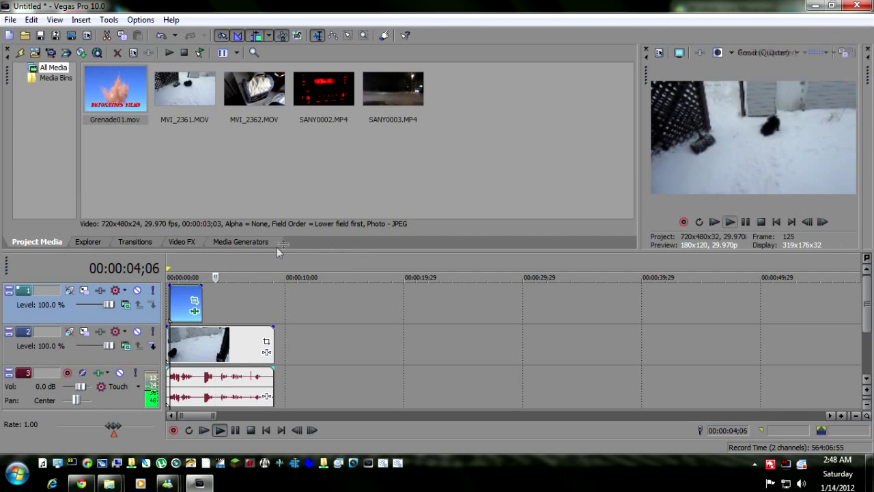
Step: Play the grenade clip to review the current key
key(Return)
click(178, 304)
key(space)
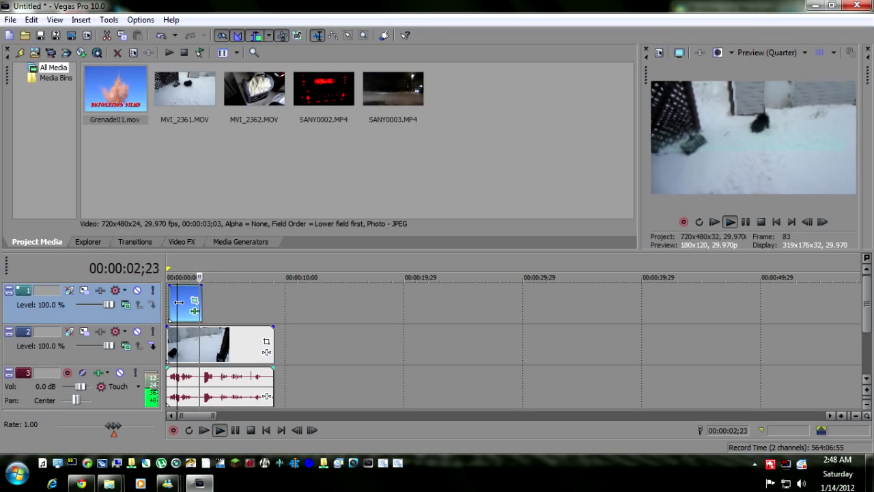
key(Return)
Step: Raise the Chroma Keyer Low threshold above 0.509, preview it, and close the settings
click(195, 312)
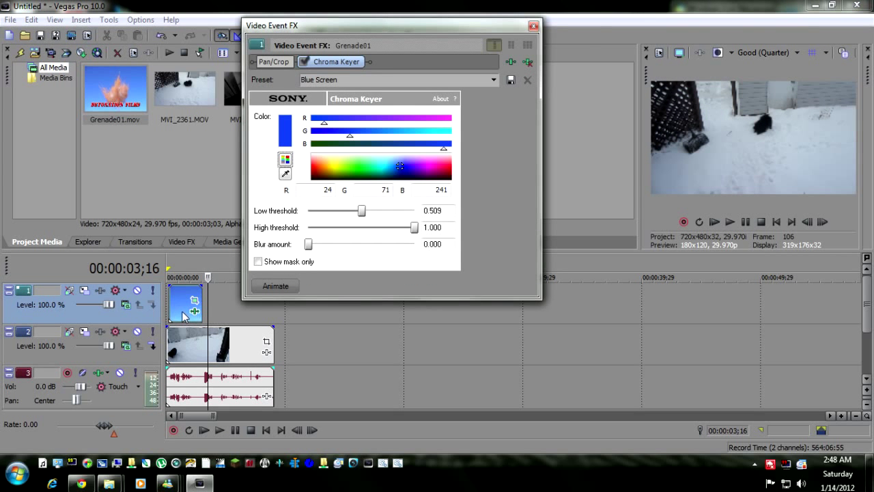
click(183, 315)
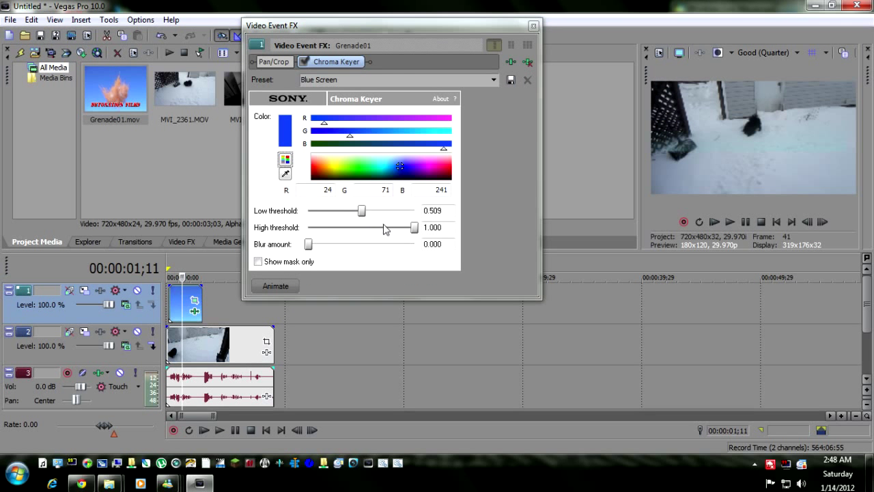
drag(363, 211, 395, 217)
click(169, 308)
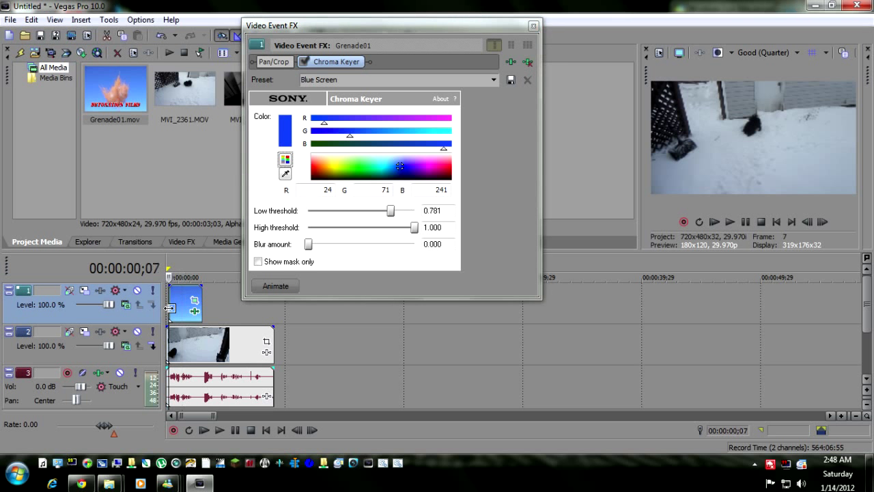
key(space)
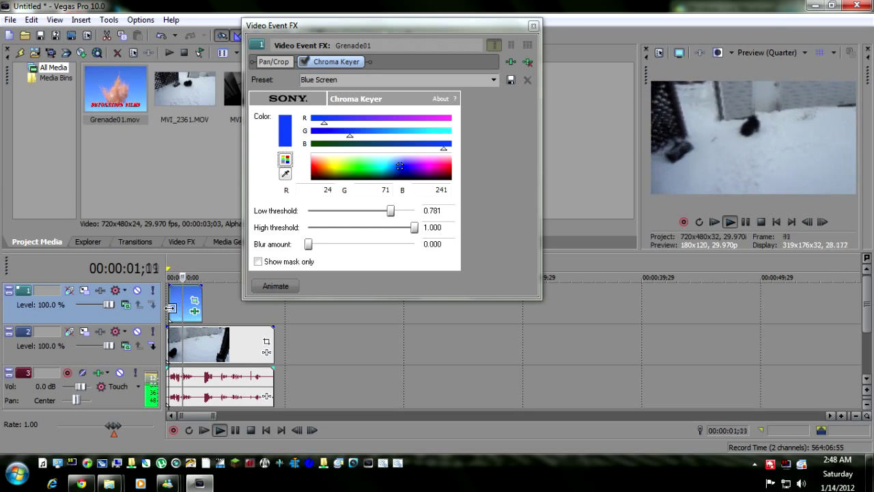
key(space)
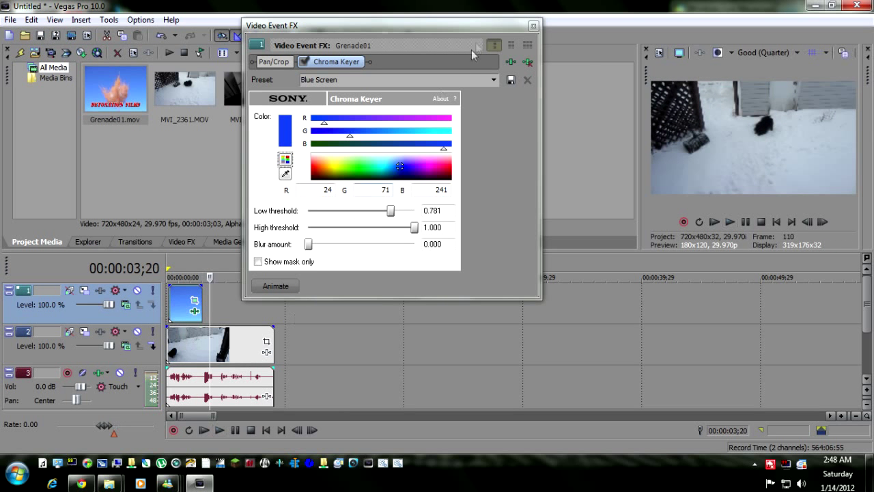
click(534, 27)
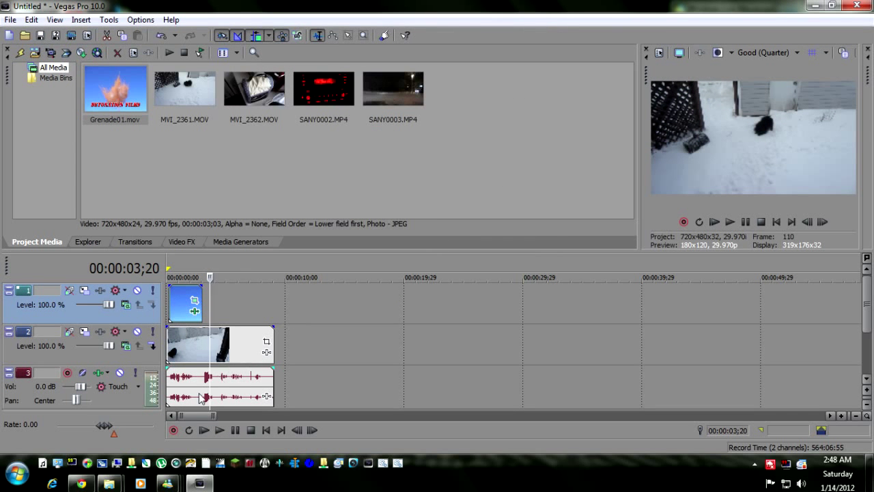
mouse_move(110, 483)
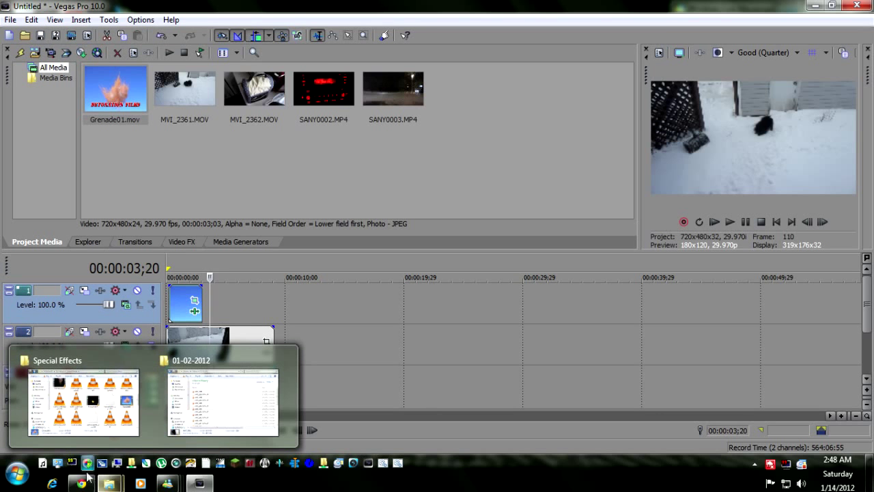
click(42, 464)
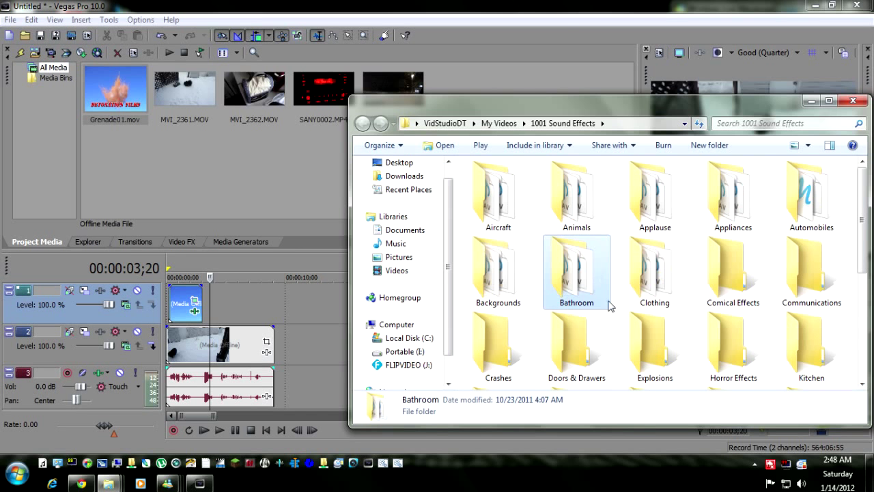
click(217, 340)
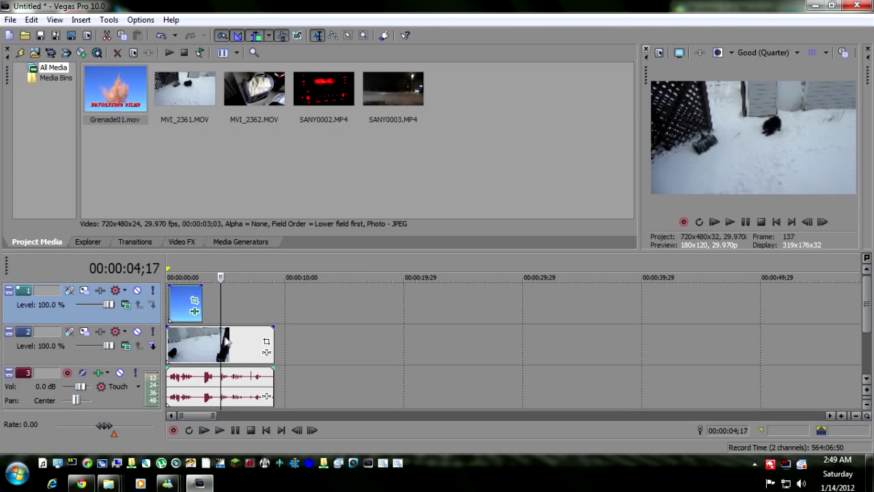
Step: Sample the preview's sky blue (R92 G151 B249) as the Chroma Keyer key colour
click(183, 309)
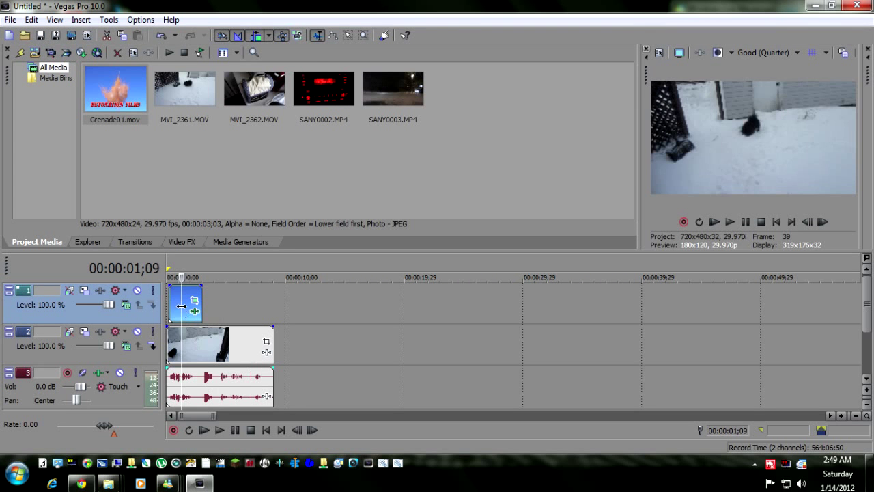
click(195, 312)
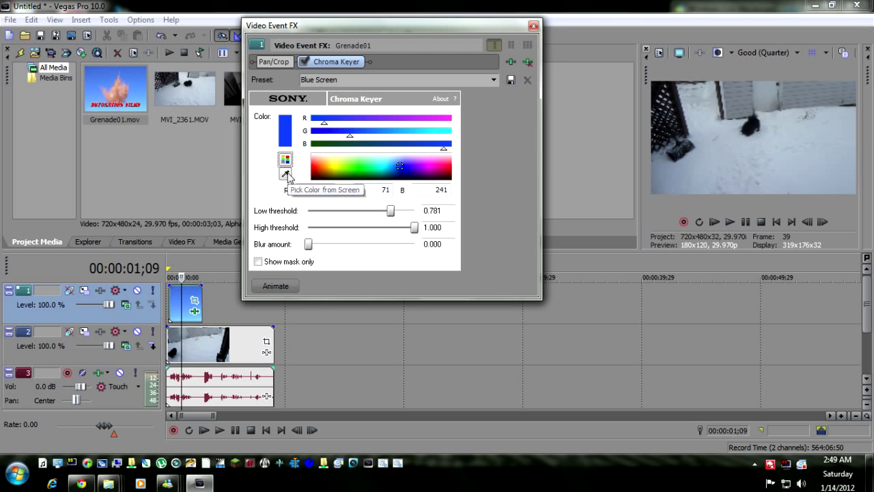
click(400, 176)
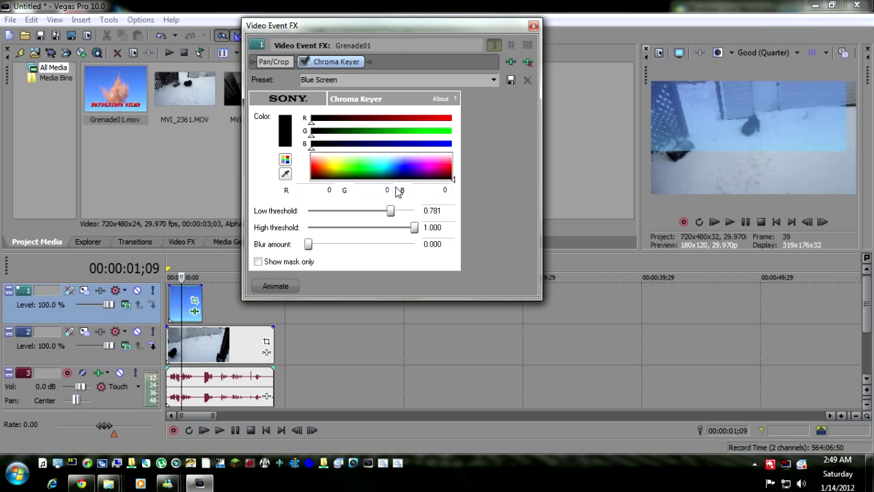
click(398, 181)
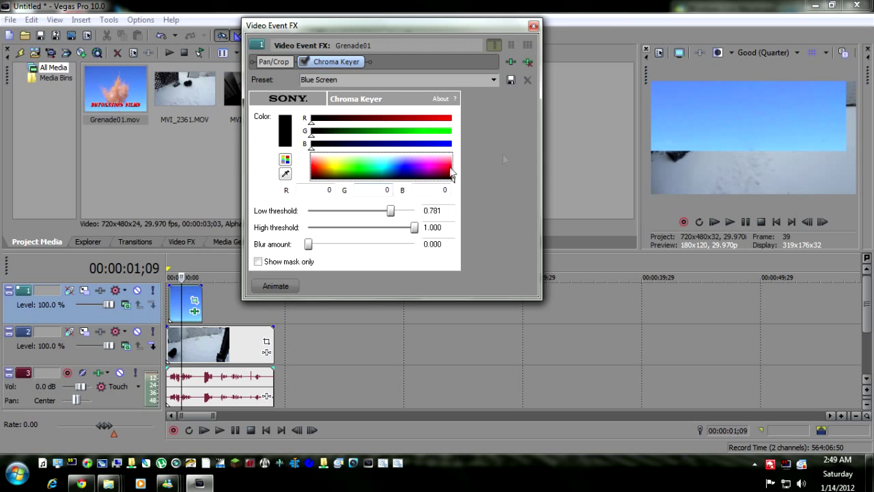
click(285, 173)
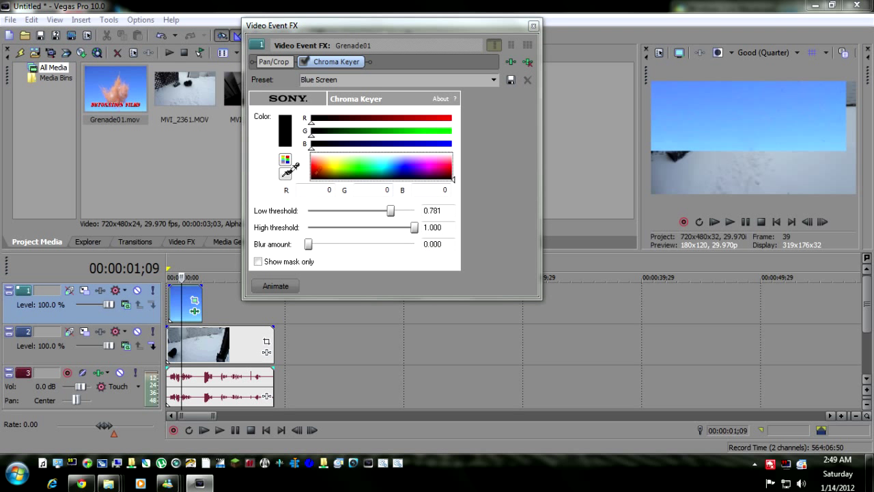
click(738, 92)
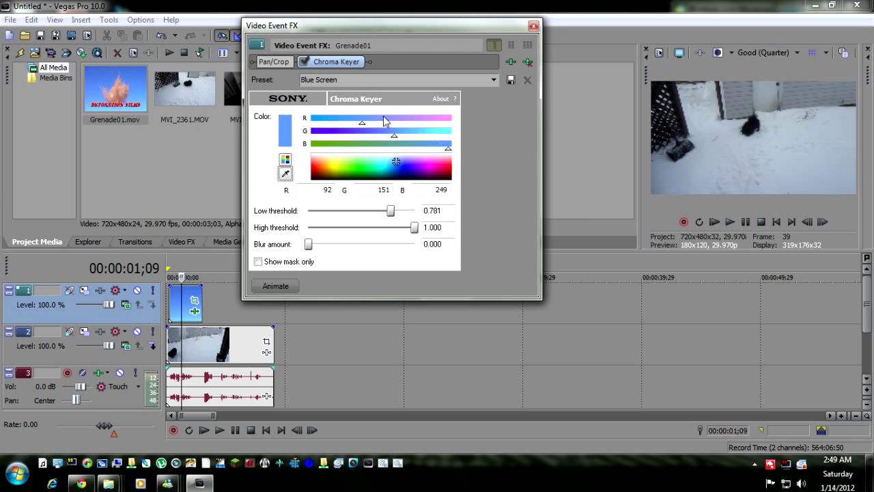
Step: Close the keyer, play back to check the key, and return the playhead to 00;17
click(533, 25)
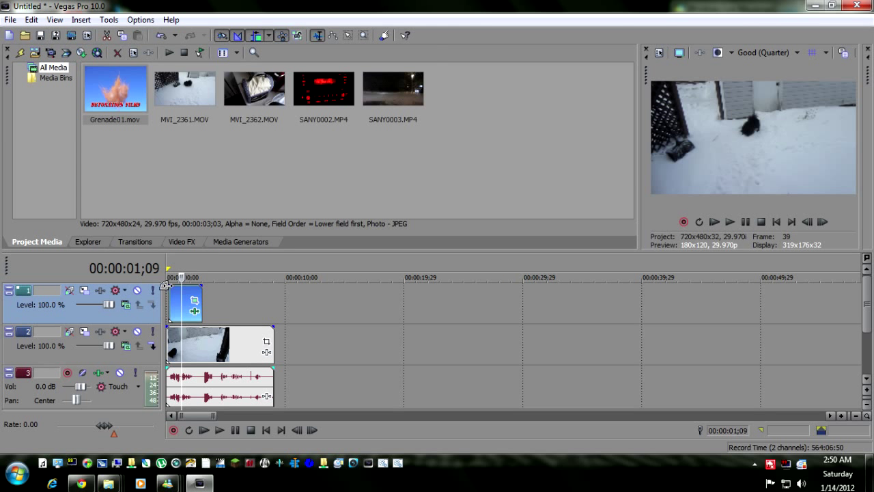
key(space)
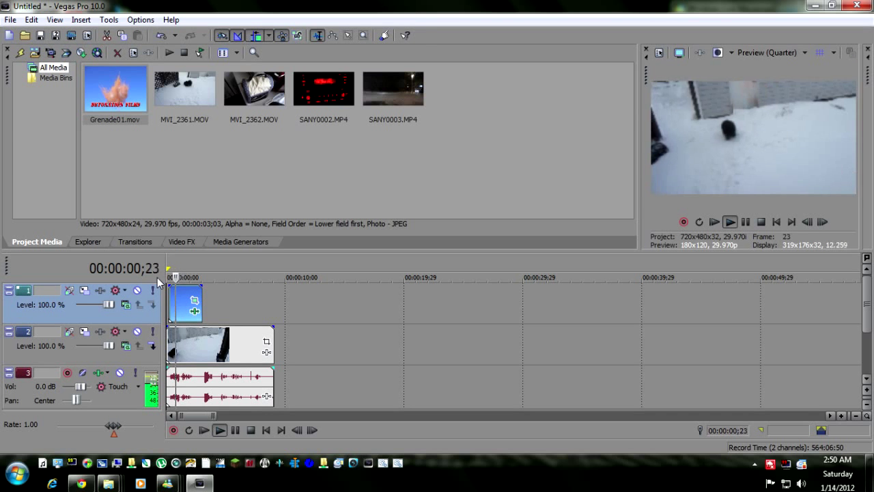
key(space)
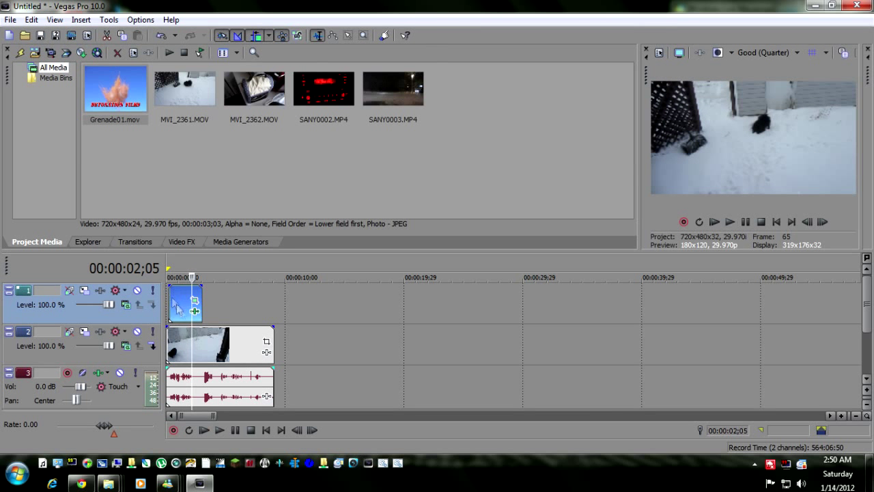
click(188, 311)
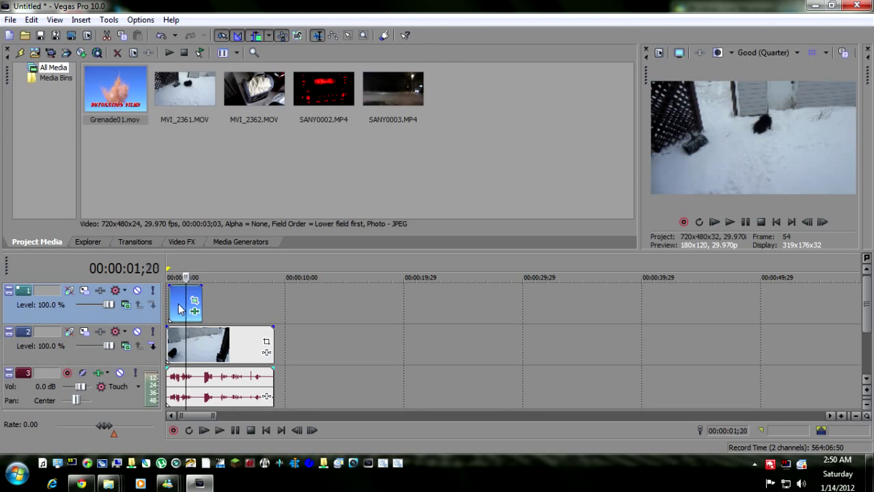
click(181, 309)
key(Left)
key(Left)
key(Left)
key(Left)
key(Left)
key(Left)
key(Left)
key(Left)
key(Left)
key(Left)
key(Left)
key(Left)
key(Left)
key(Left)
key(Left)
key(Left)
key(Left)
key(Left)
key(Left)
key(Left)
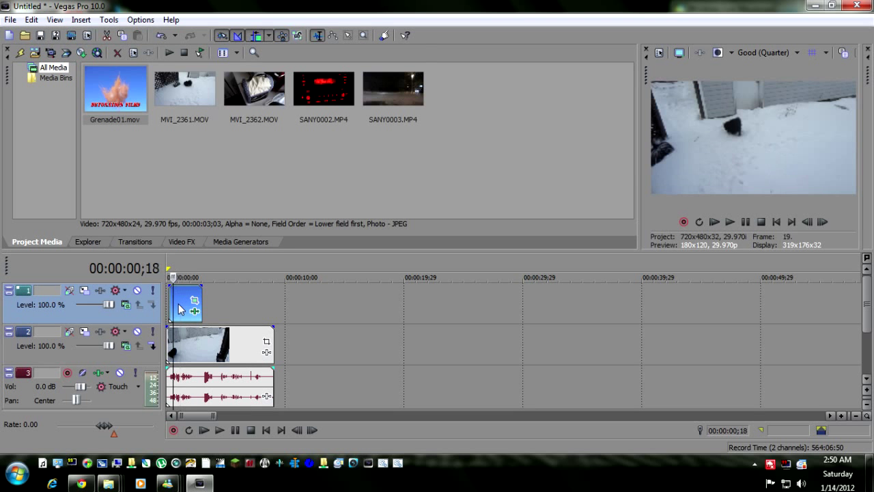
Step: Drop the Chroma Keyer Low threshold to about 0.018
click(195, 311)
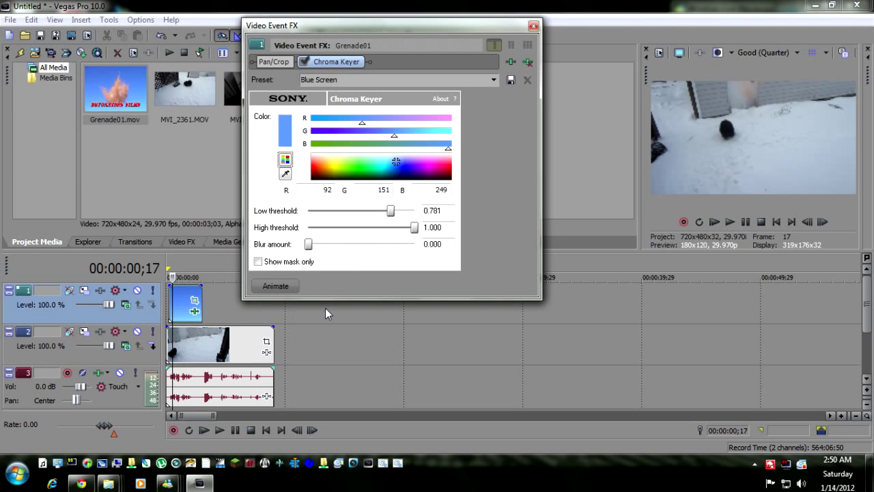
drag(390, 216, 315, 217)
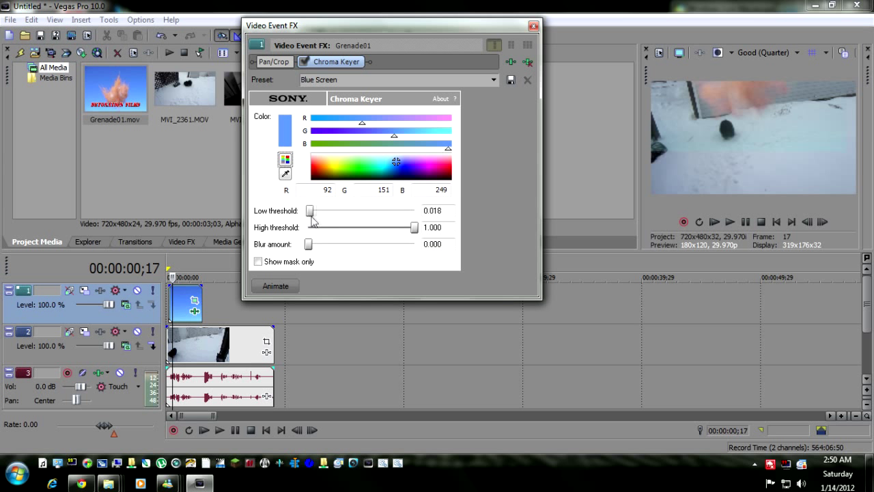